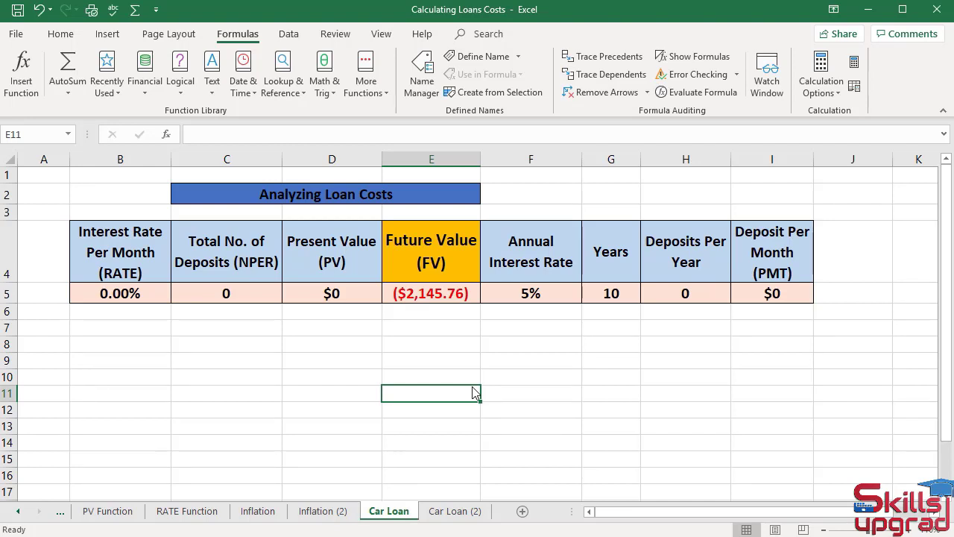
- Set the Years value in G5 to 8 and the Deposits Per Year value in H5 to 12
left_click(633, 297)
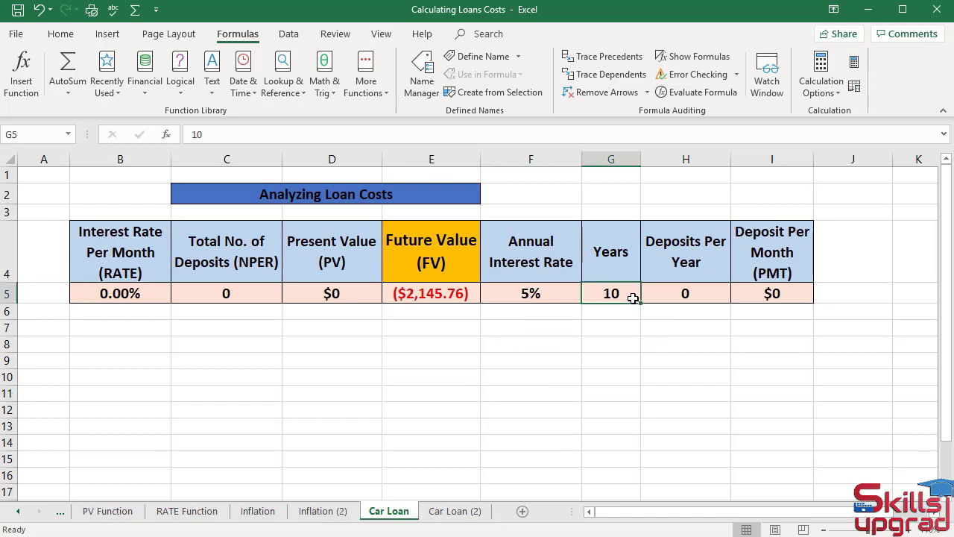
type("8")
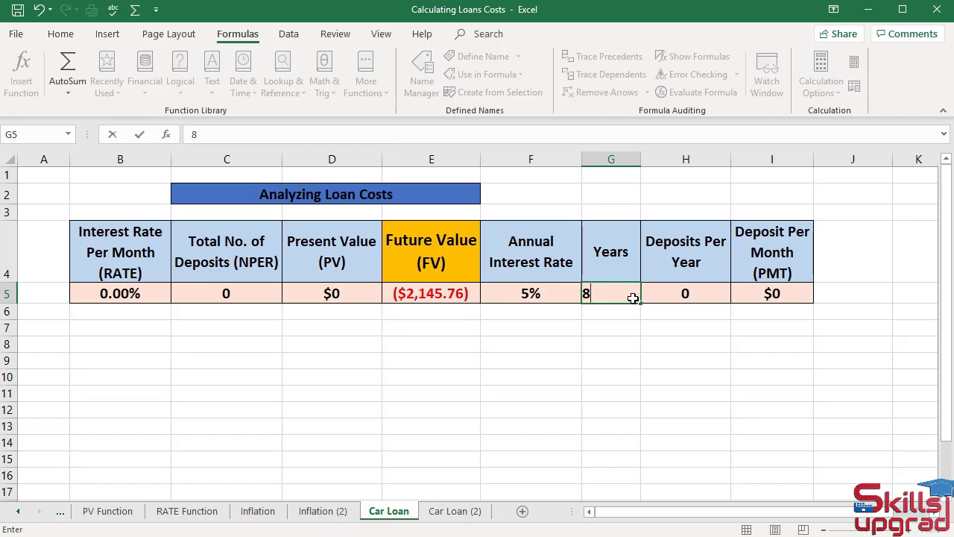
key("Return")
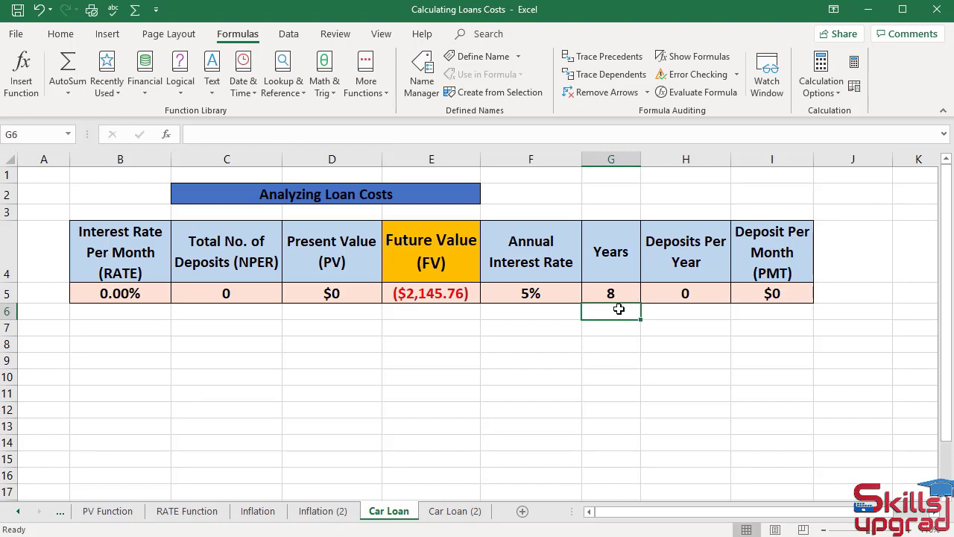
left_click(672, 294)
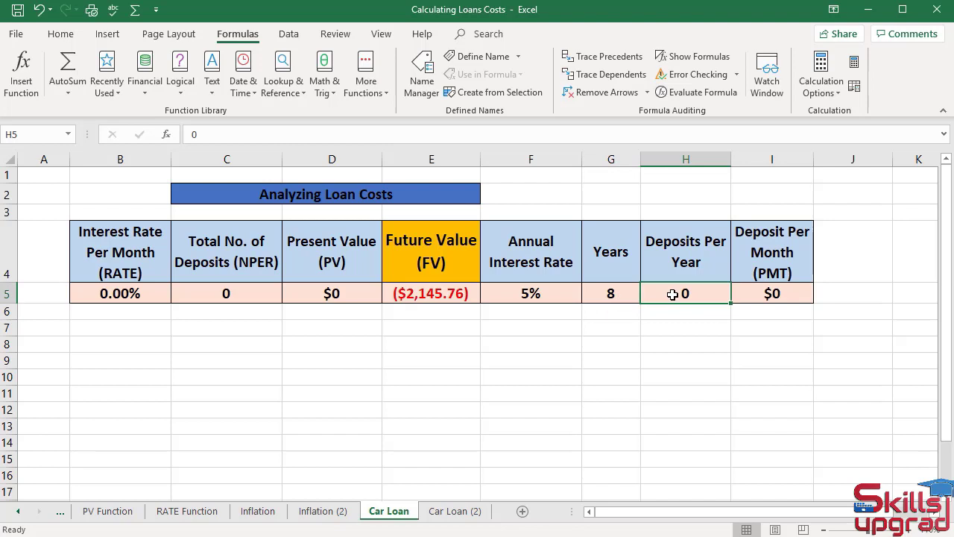
type("12")
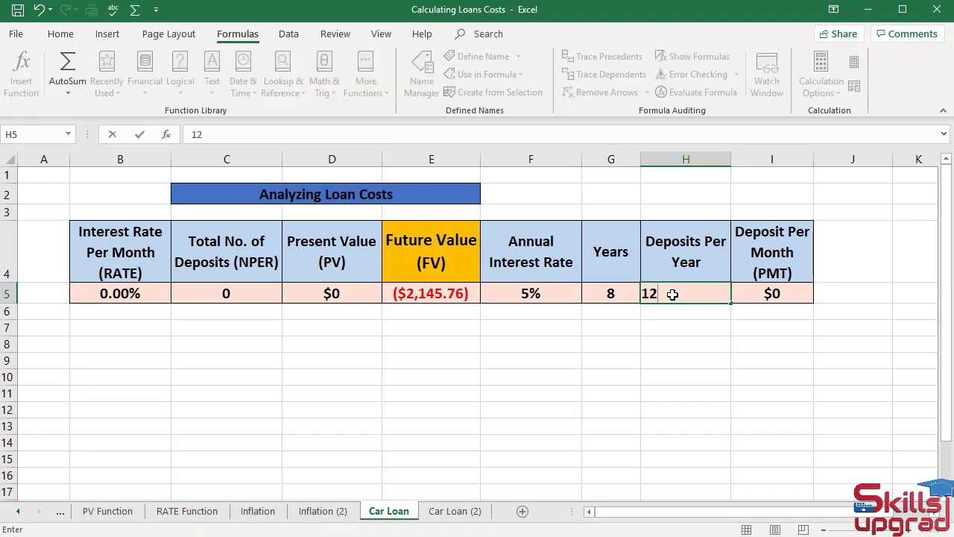
key("Return")
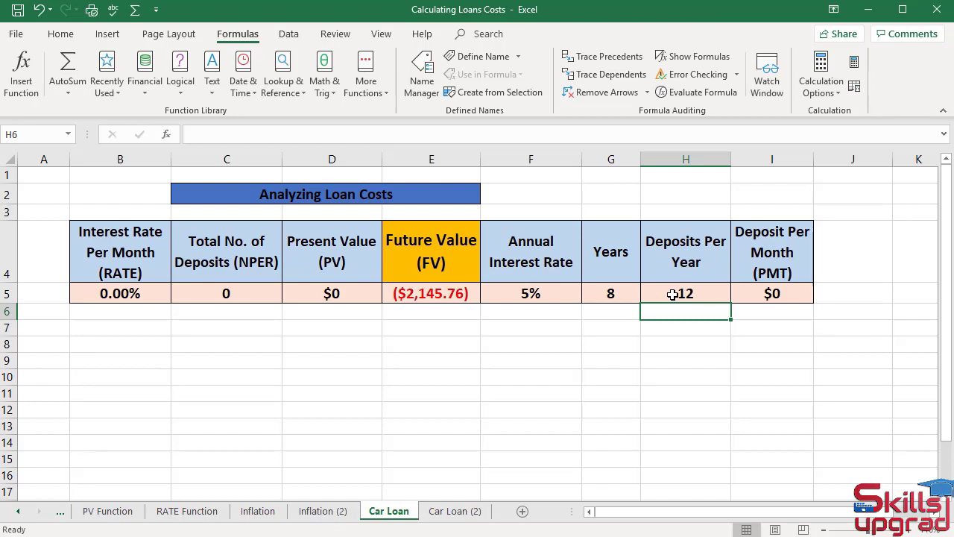
- Change the Annual Interest Rate in F5 to 7%
left_click(531, 293)
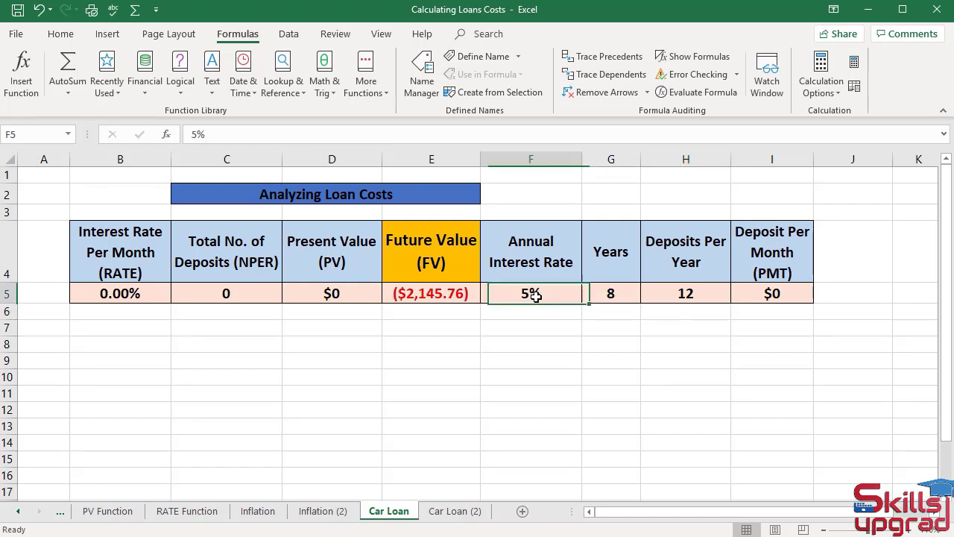
double_click(531, 293)
left_click(491, 290)
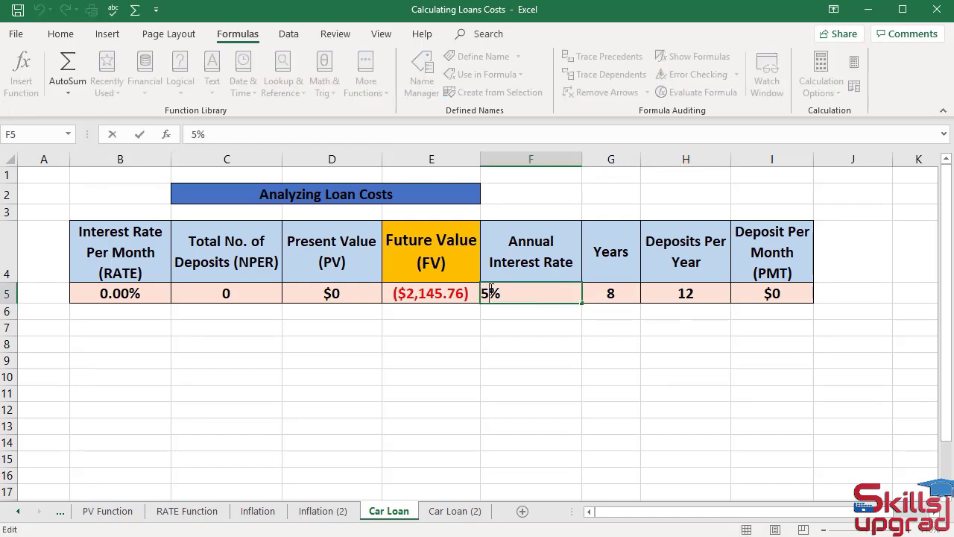
key("BackSpace")
type("7")
key("Return")
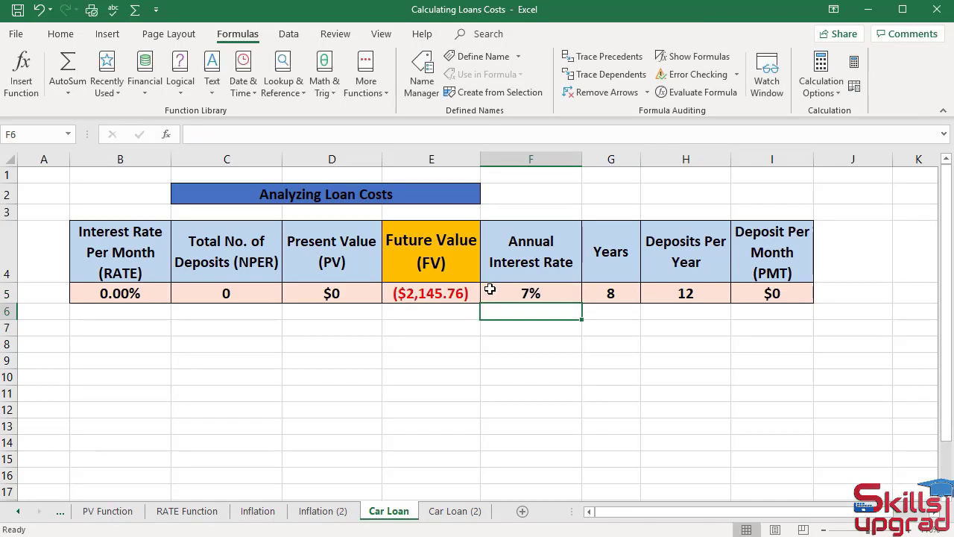
- Set the Future Value in E5 to 0 and the Present Value in D5 to 20000
left_click(450, 296)
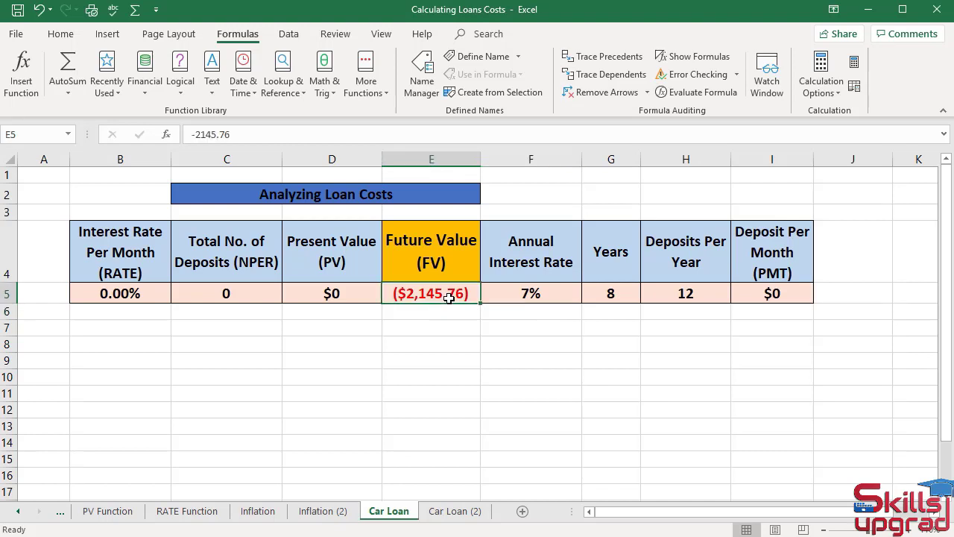
type("0")
key("Return")
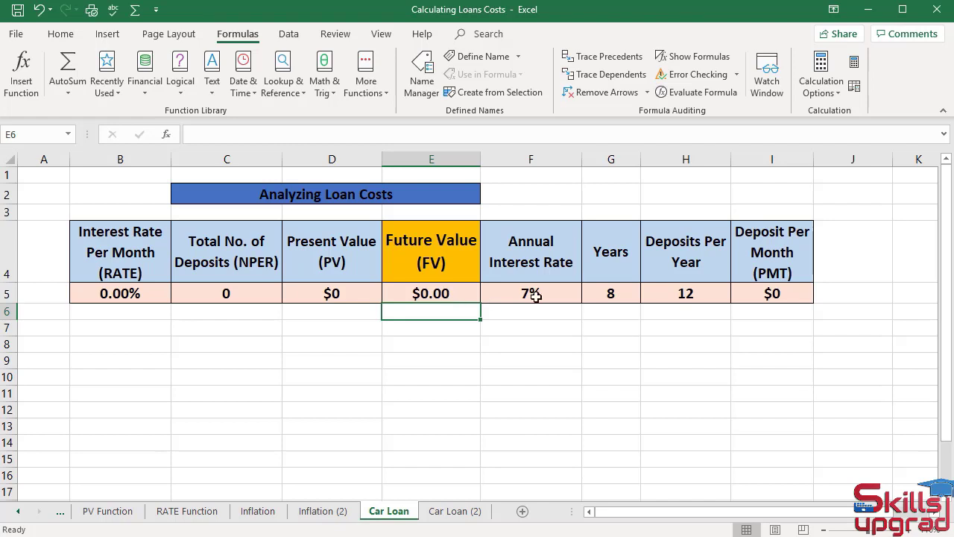
left_click(364, 294)
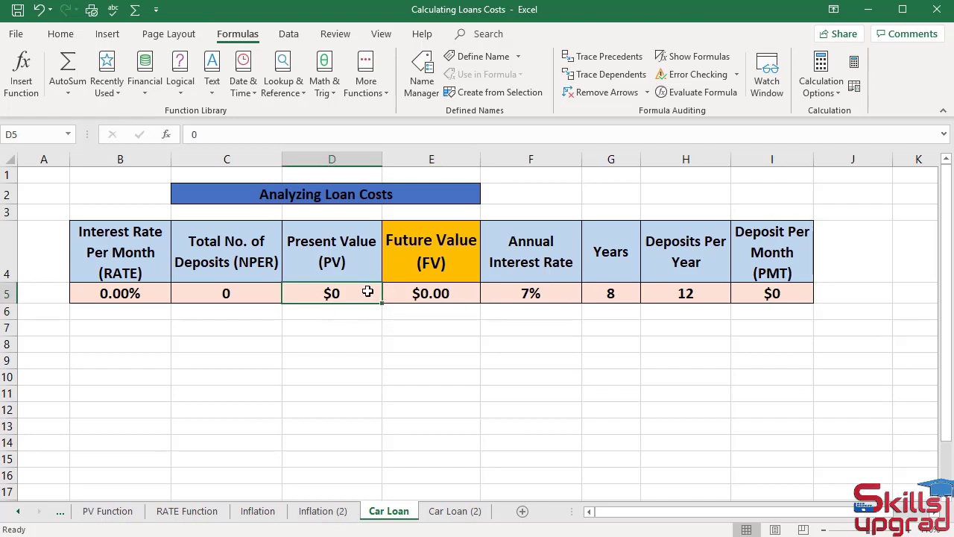
type("20000")
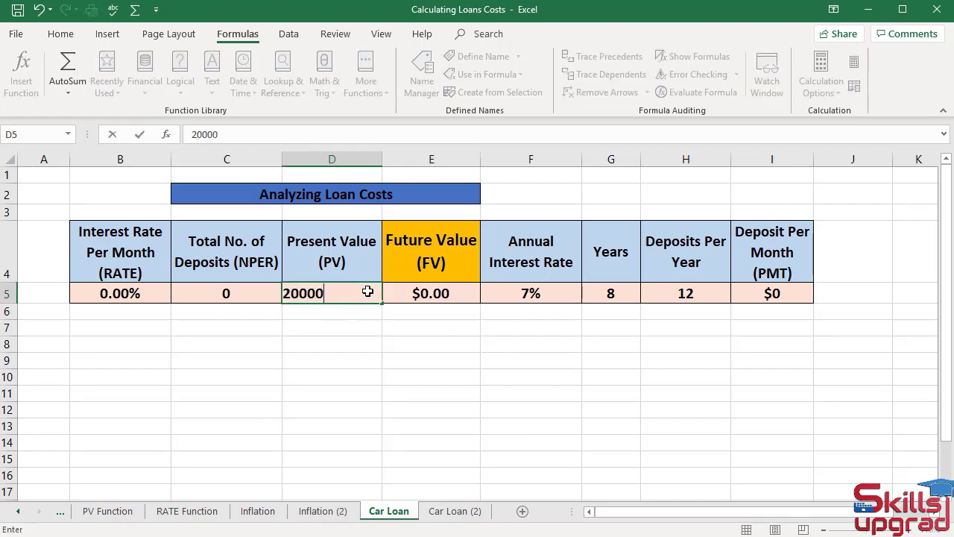
key("Return")
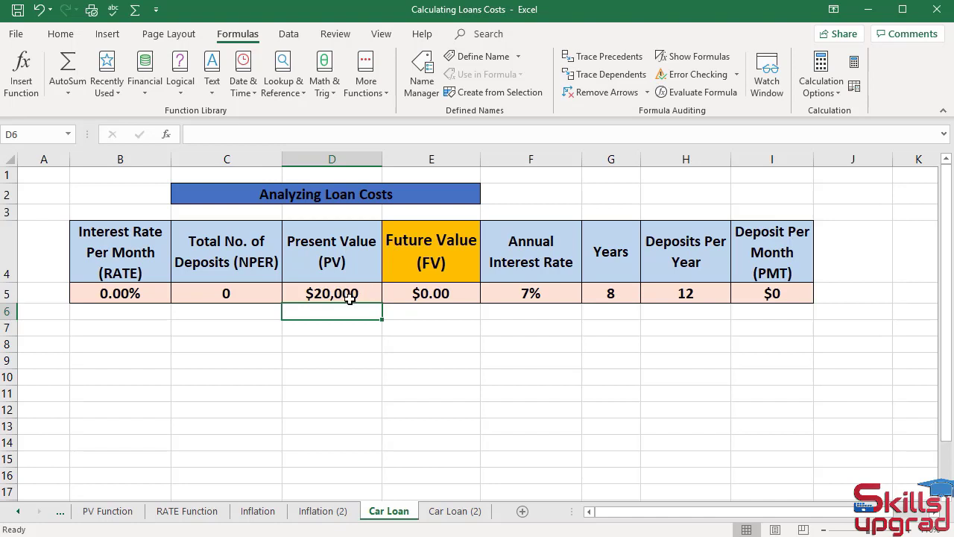
- Calculate the Total No. of Deposits in C5 by multiplying years by deposits per year with =G5*H5
left_click(241, 298)
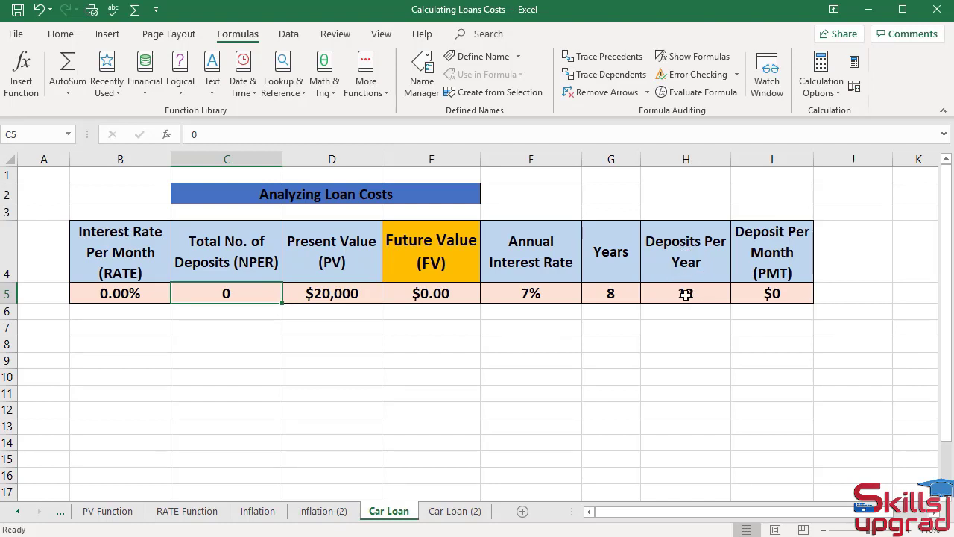
type("=")
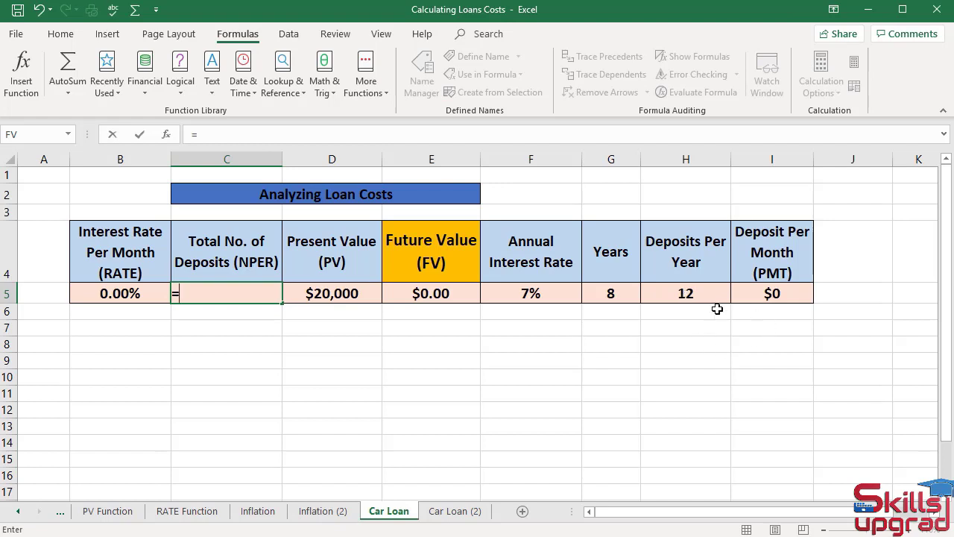
left_click(616, 296)
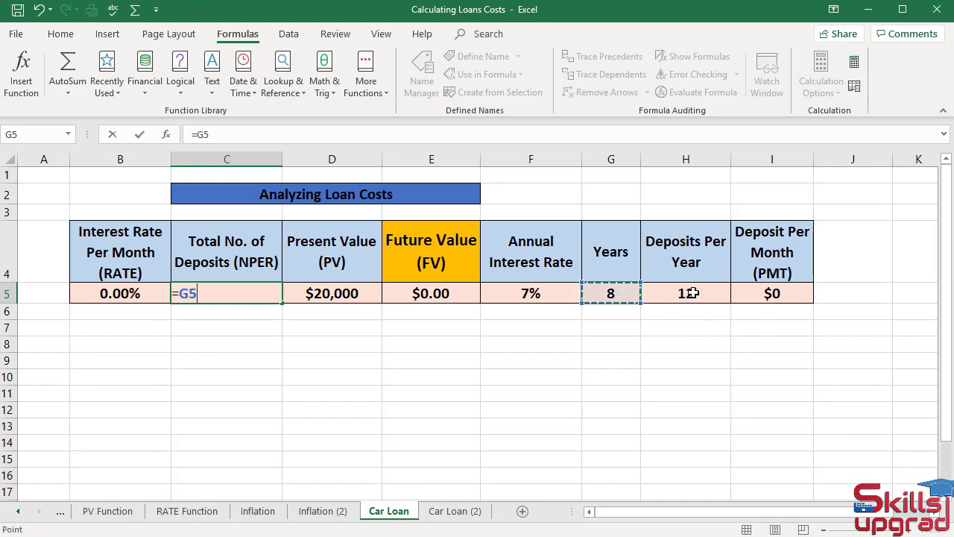
type("*")
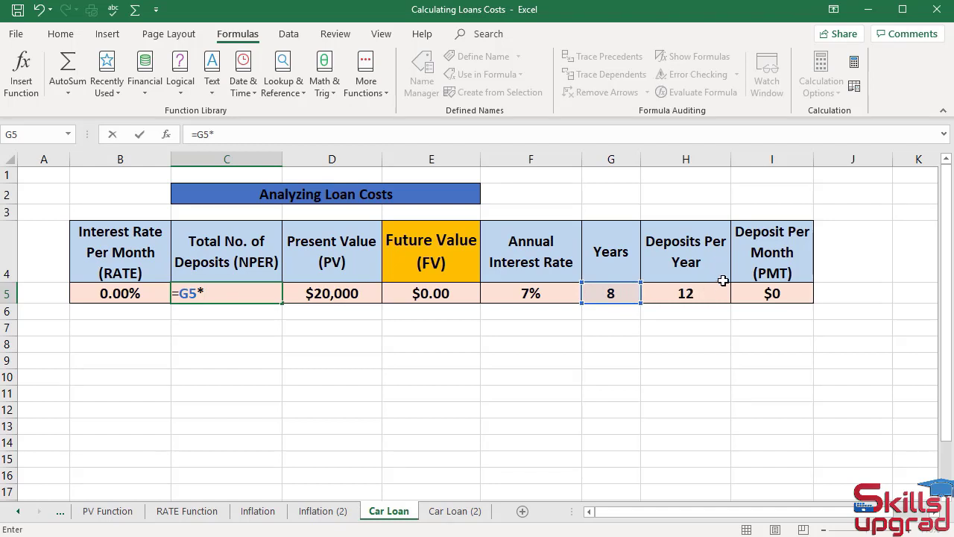
left_click(695, 298)
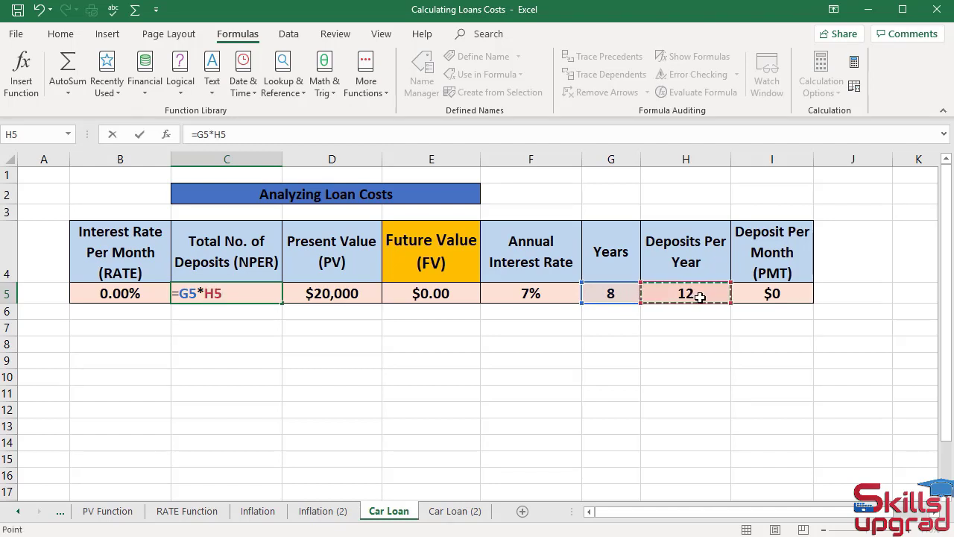
key("Return")
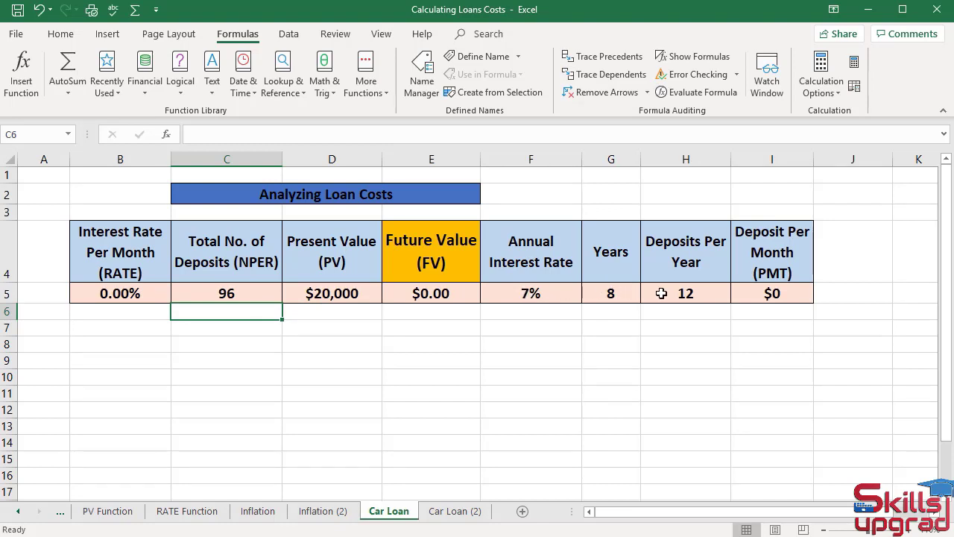
- Calculate the Interest Rate Per Month in B5 by dividing the annual rate by deposits per year with =F5/H5
left_click(135, 295)
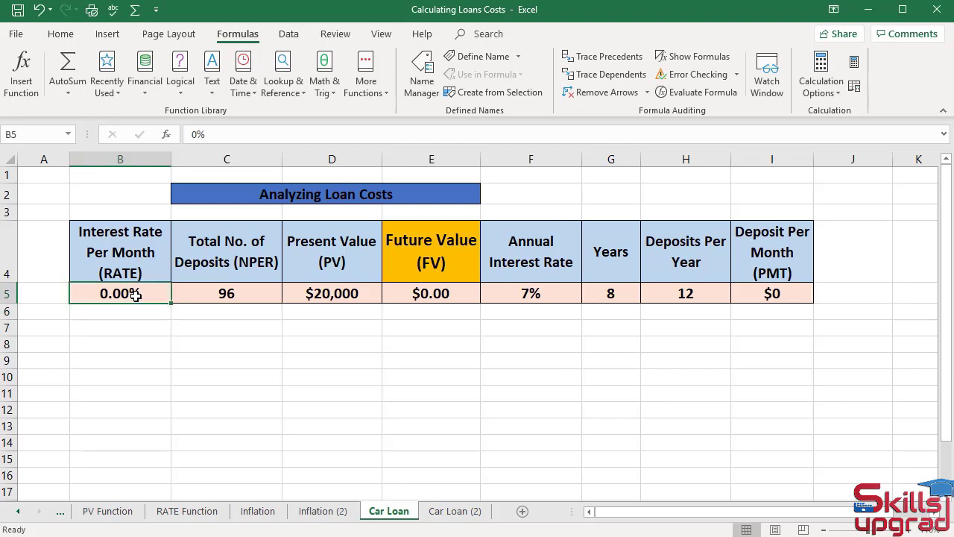
type("=")
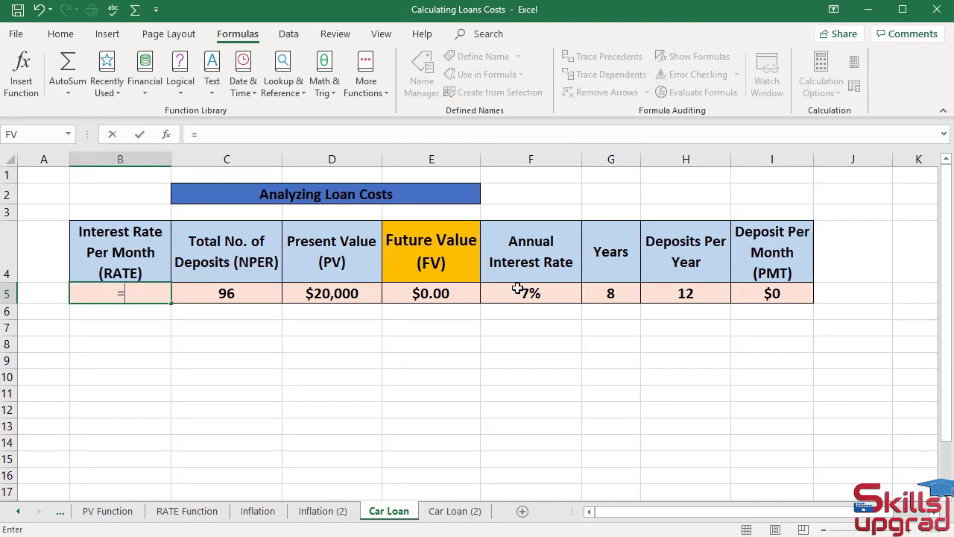
left_click(525, 295)
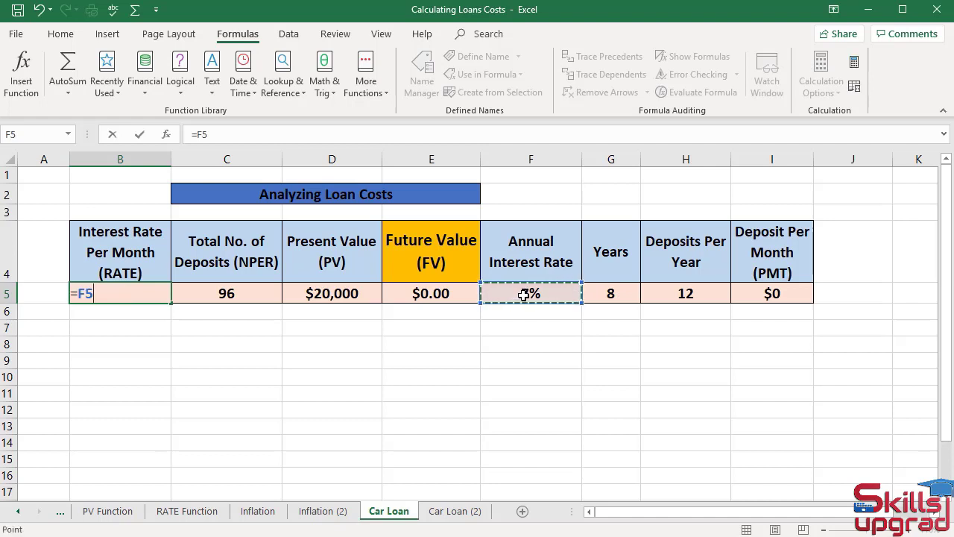
type("/")
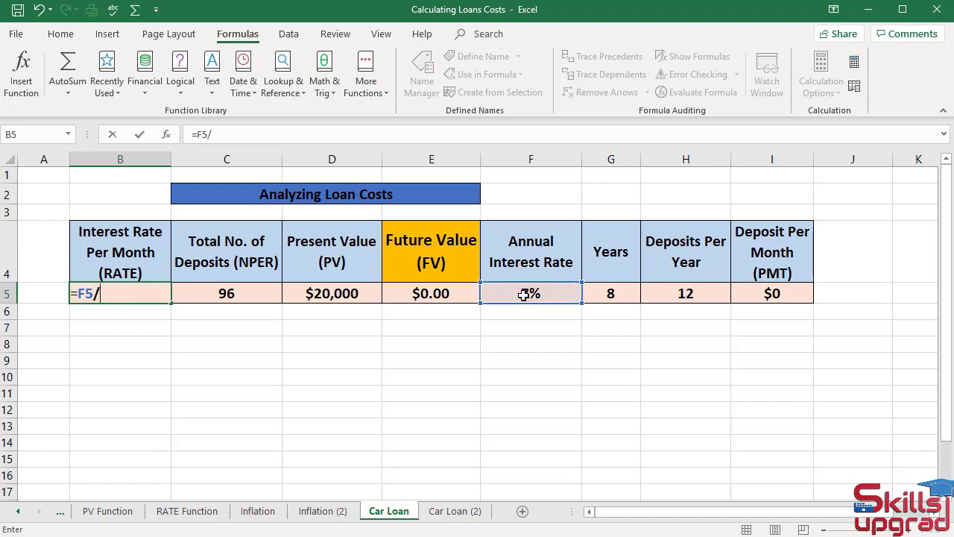
left_click(712, 291)
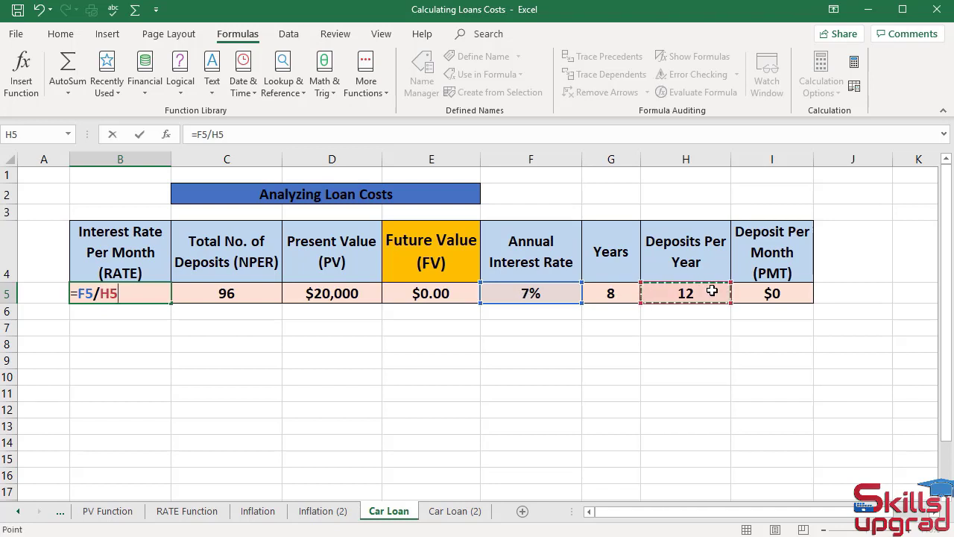
key("Return")
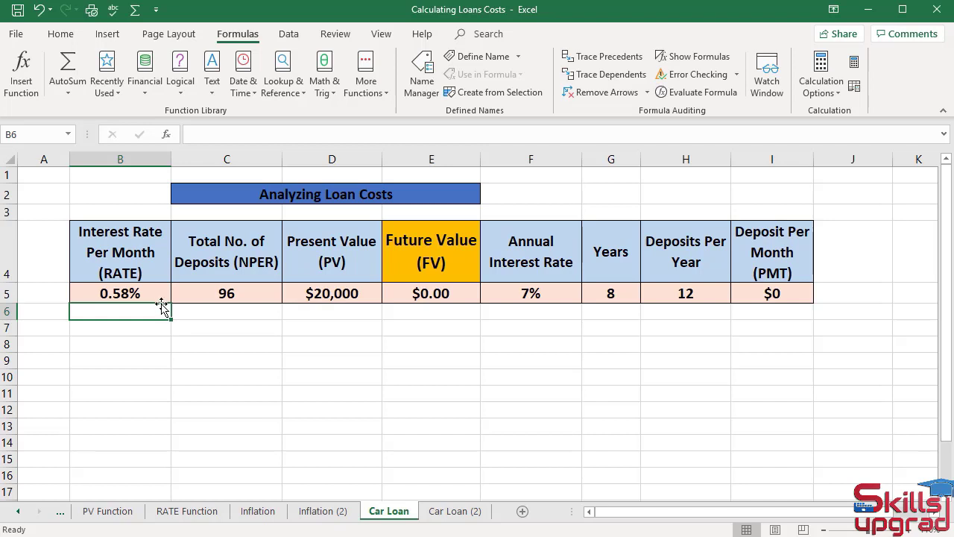
- Clear the Deposit Per Month cell I5 and insert the financial function PMT there
left_click(780, 295)
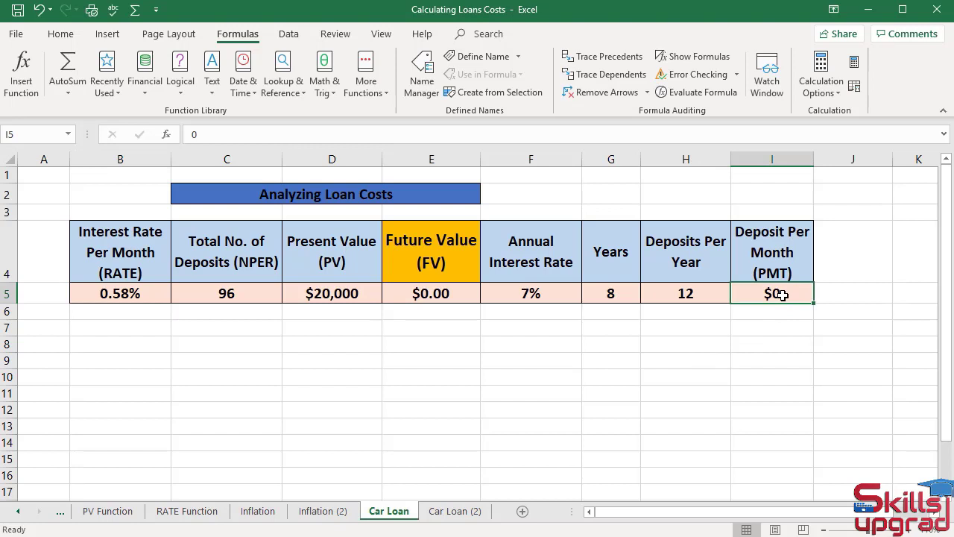
key("Delete")
left_click(144, 83)
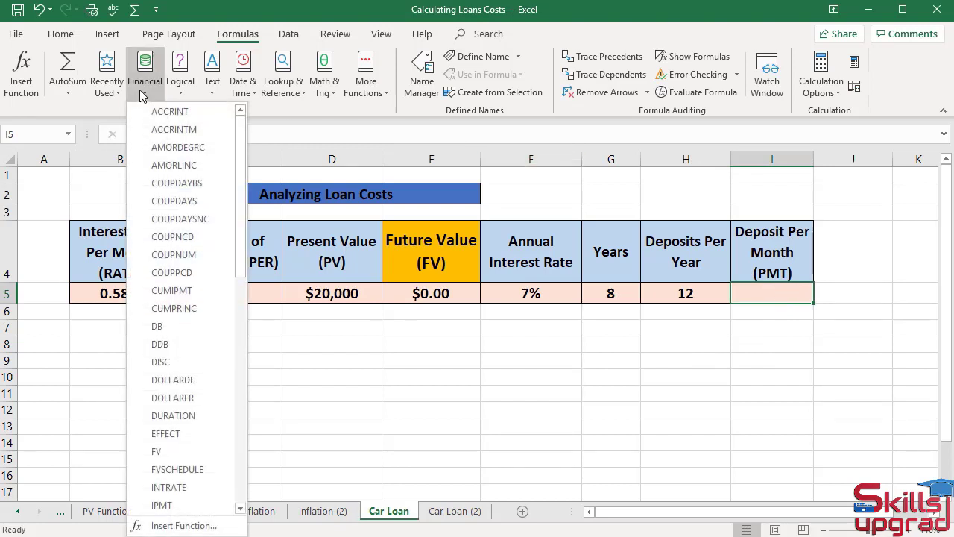
scroll(220, 148, "down", 7)
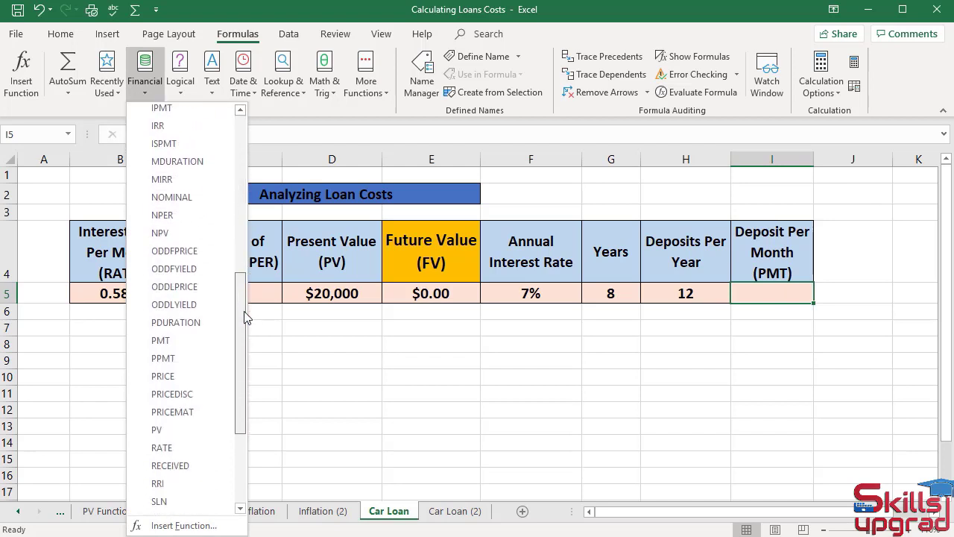
scroll(216, 308, "down", 1)
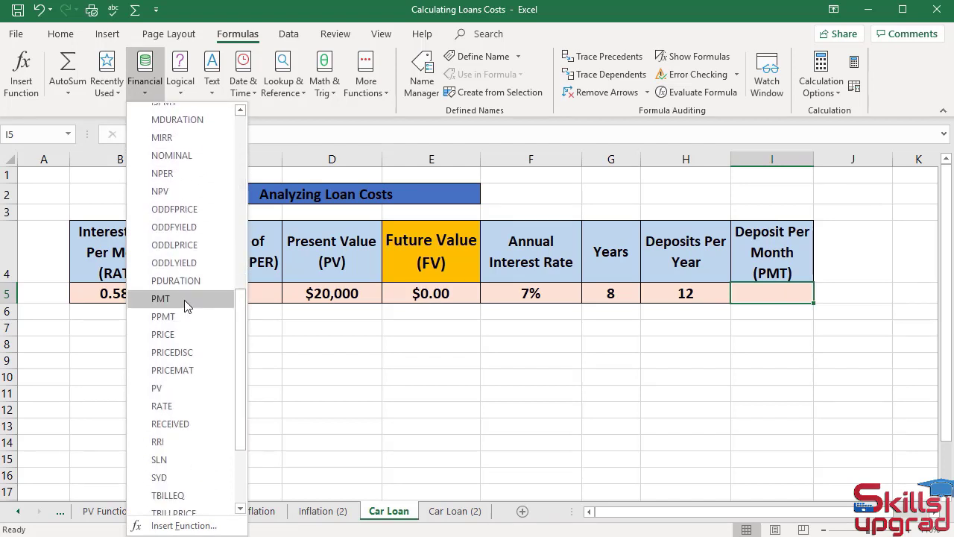
left_click(185, 300)
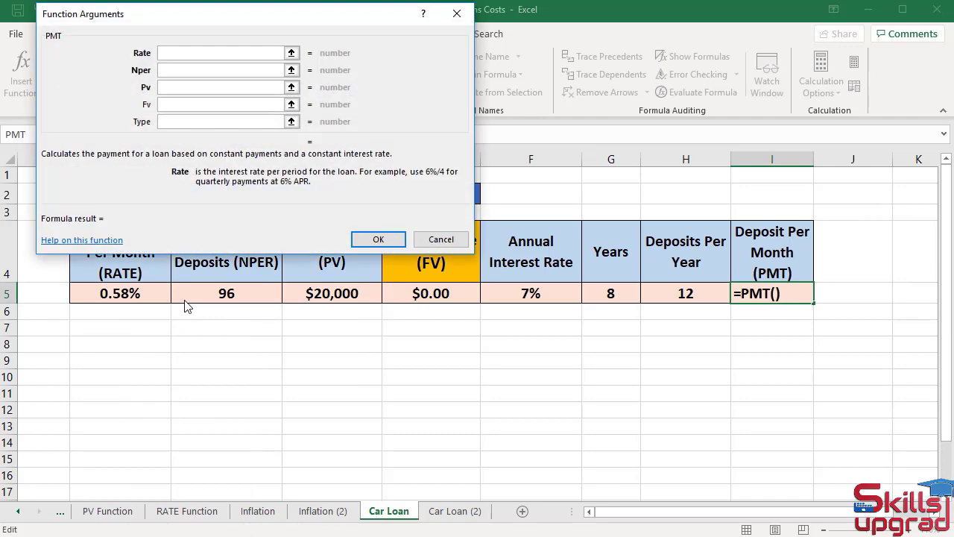
- Complete the PMT function with Rate B5, Nper C5, Pv D5 and Fv E5, leaving Type empty
left_click(119, 293)
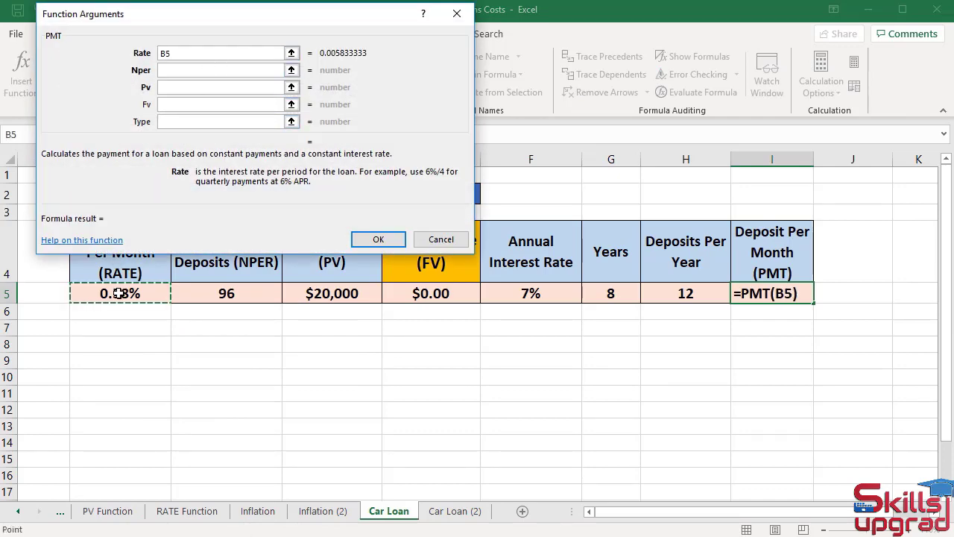
key("Tab")
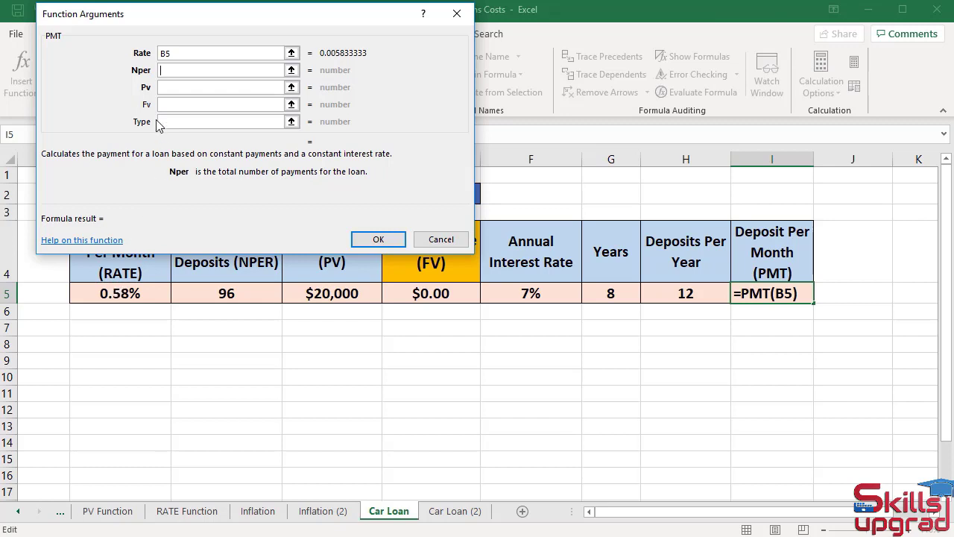
left_click(245, 296)
key("Tab")
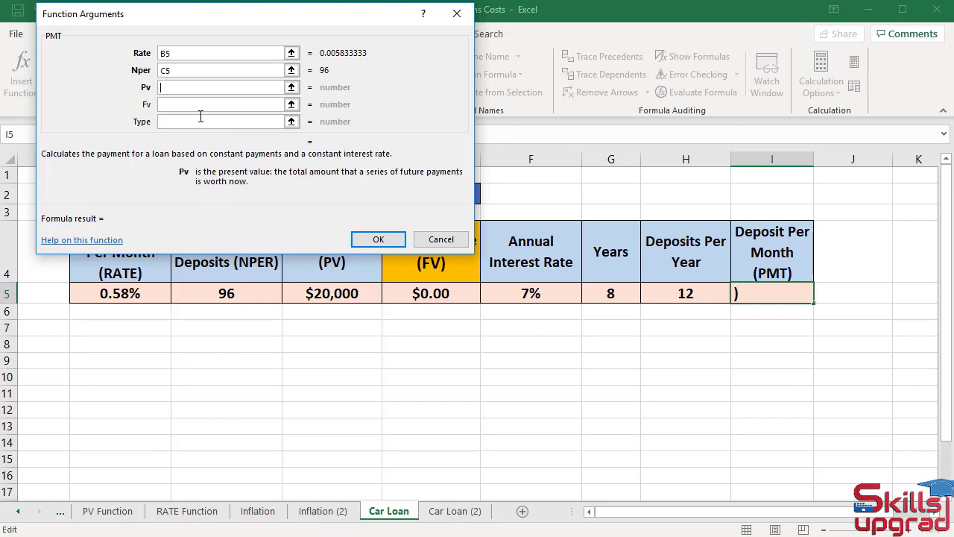
left_click(318, 294)
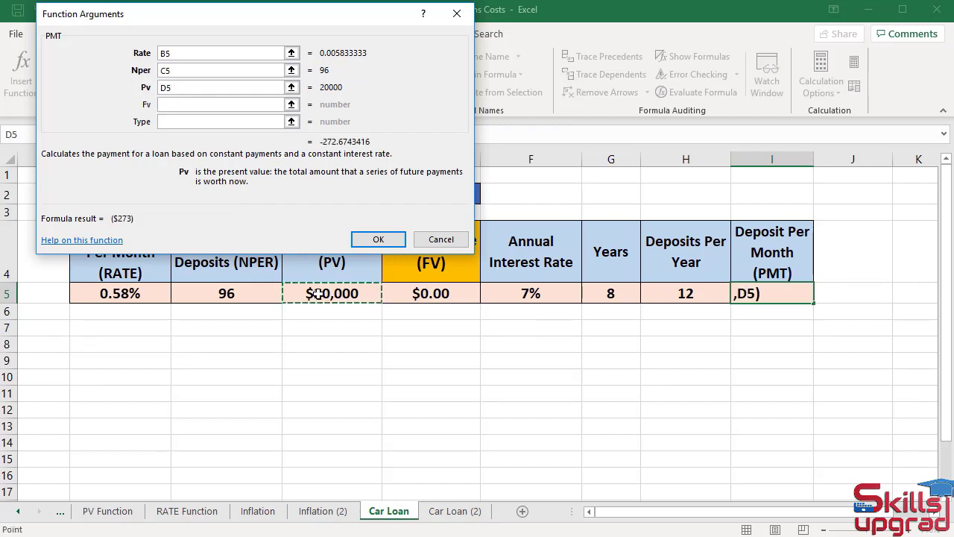
key("Tab")
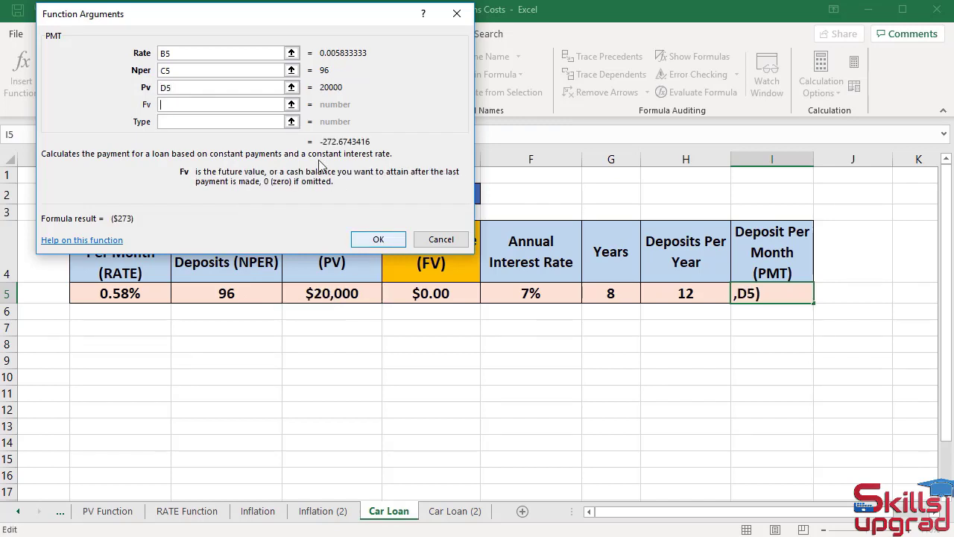
left_click(412, 293)
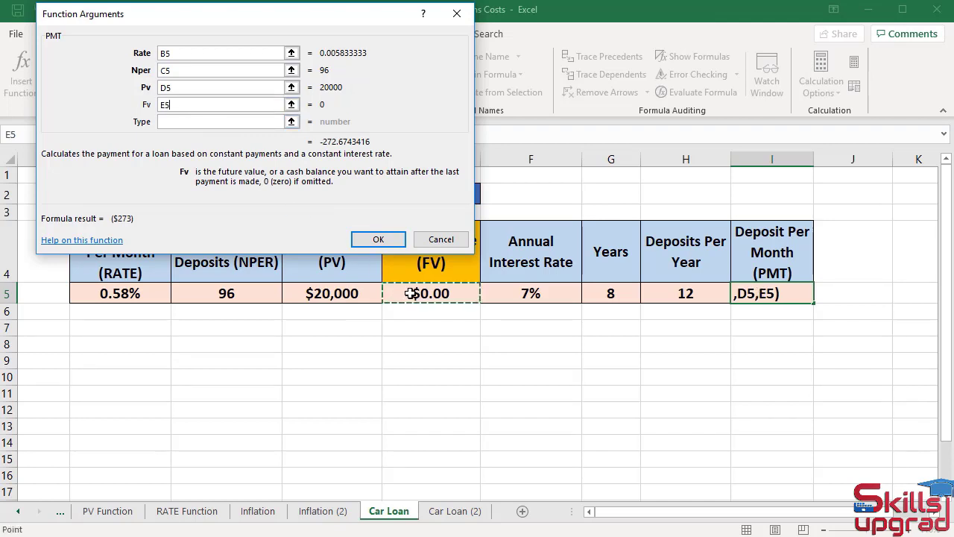
left_click(379, 240)
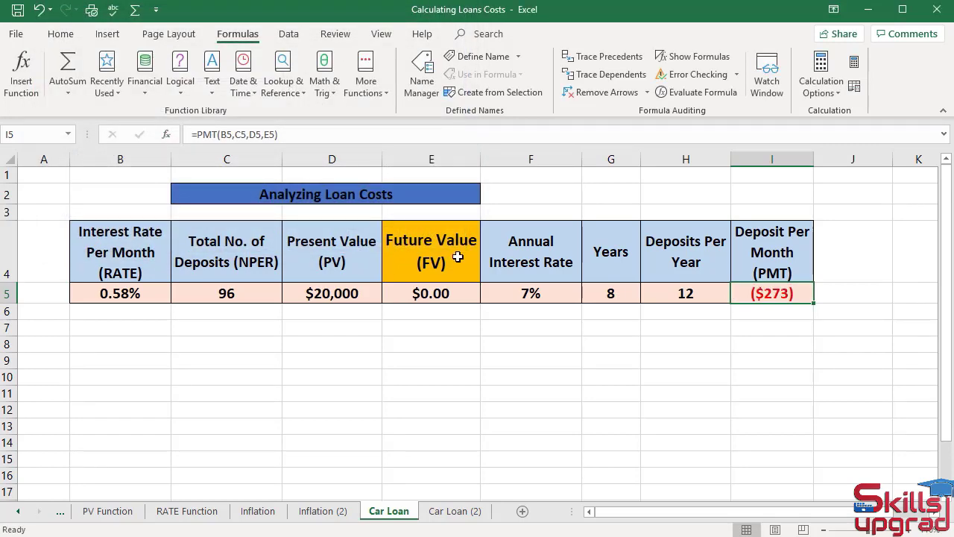